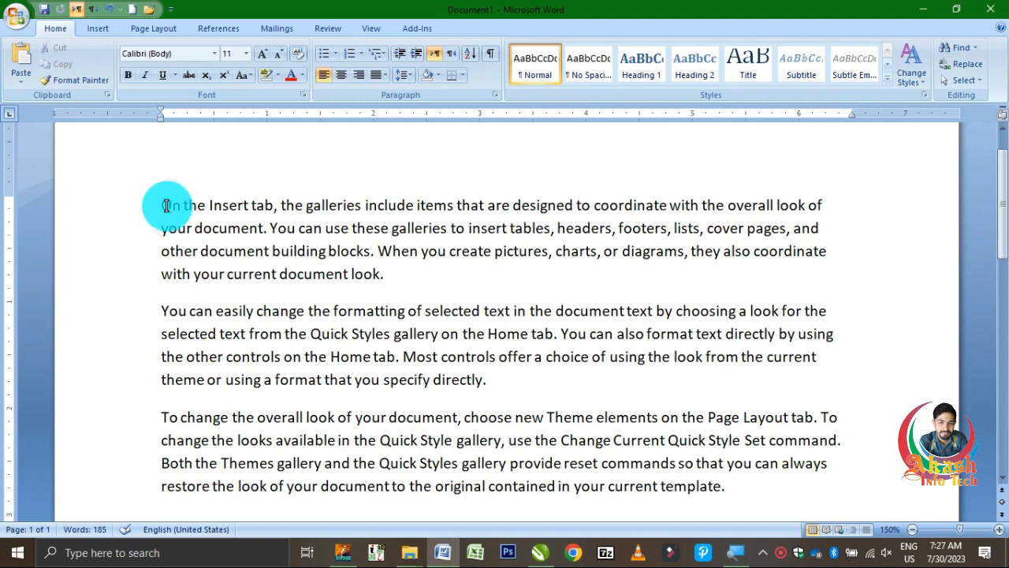
Copy the first paragraph and paste it twice, starting at the end of that paragraph
{"action": "triple_click", "coordinate": [166, 206]}
{"action": "key", "text": "ctrl+c"}
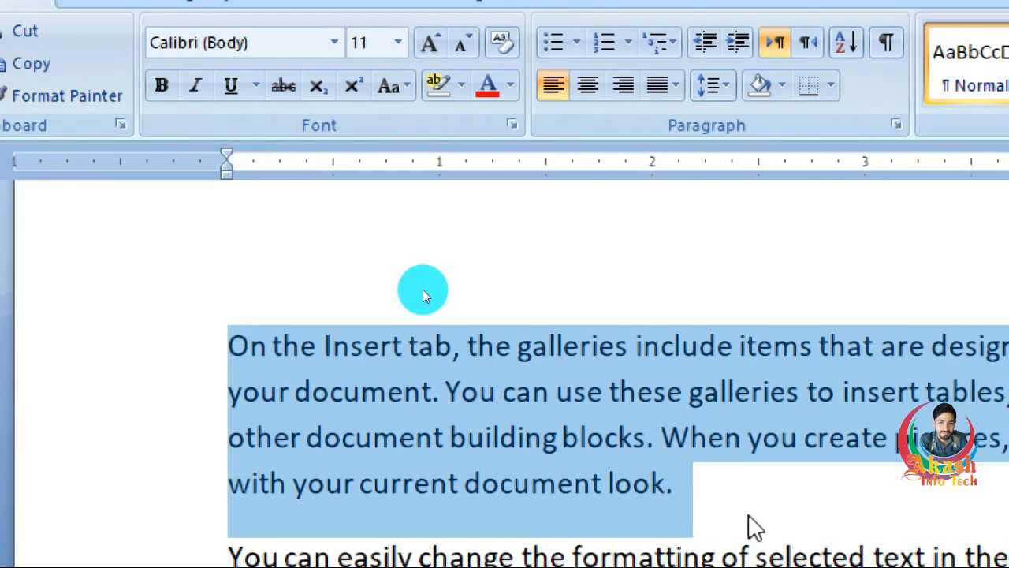
{"action": "left_click", "coordinate": [749, 511]}
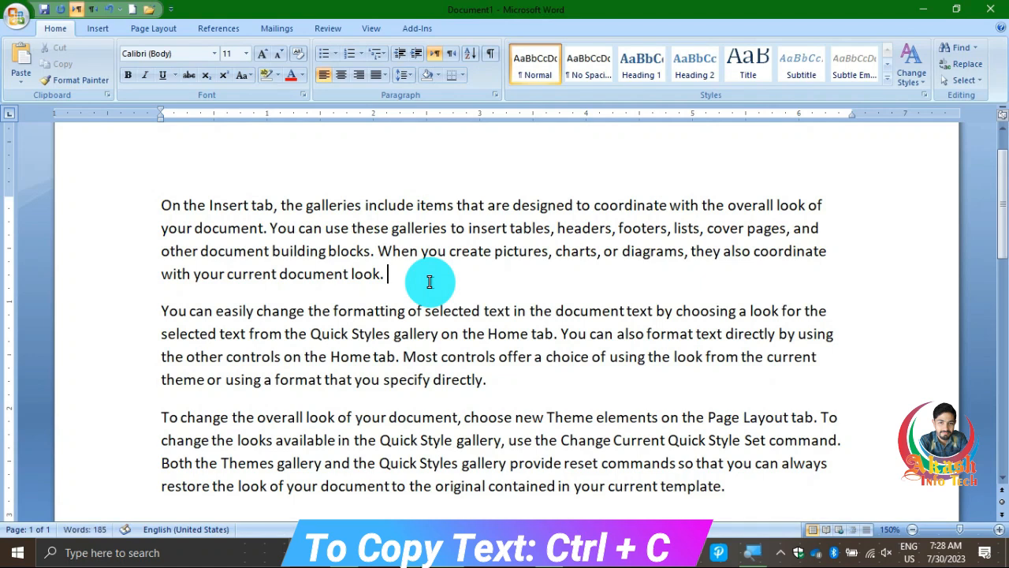
{"action": "key", "text": "ctrl+v"}
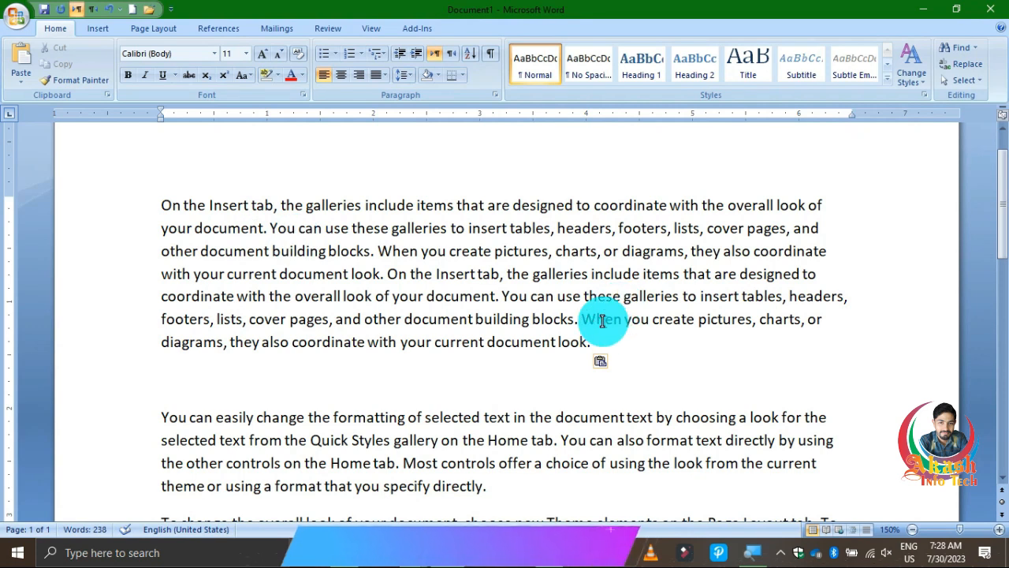
{"action": "left_click", "coordinate": [21, 59]}
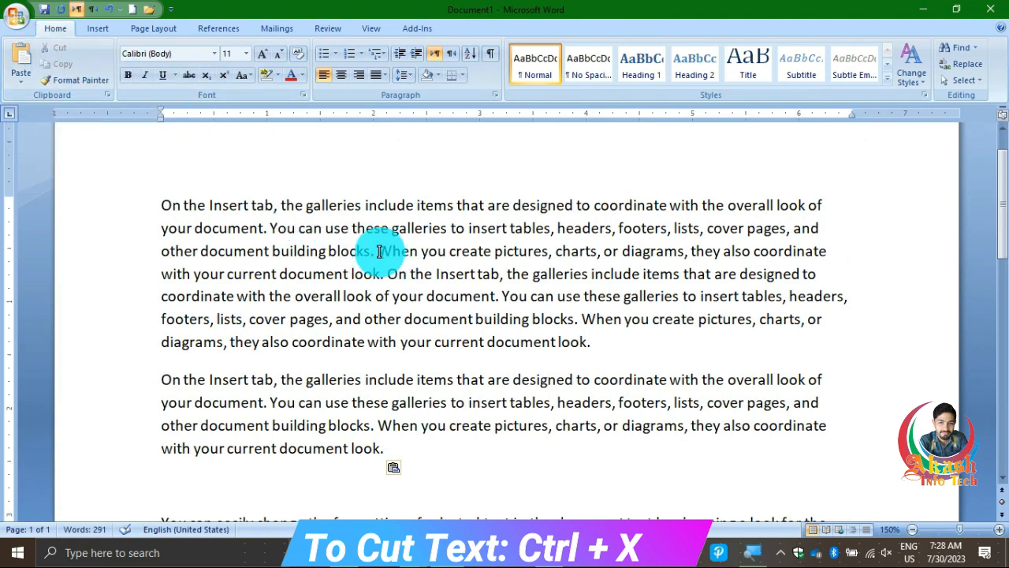
Cut the first "When you create pictures, charts, or diagrams" sentence from paragraph one and paste it at the end of the second paragraph
{"action": "left_click_drag", "start_coordinate": [378, 250], "coordinate": [386, 272]}
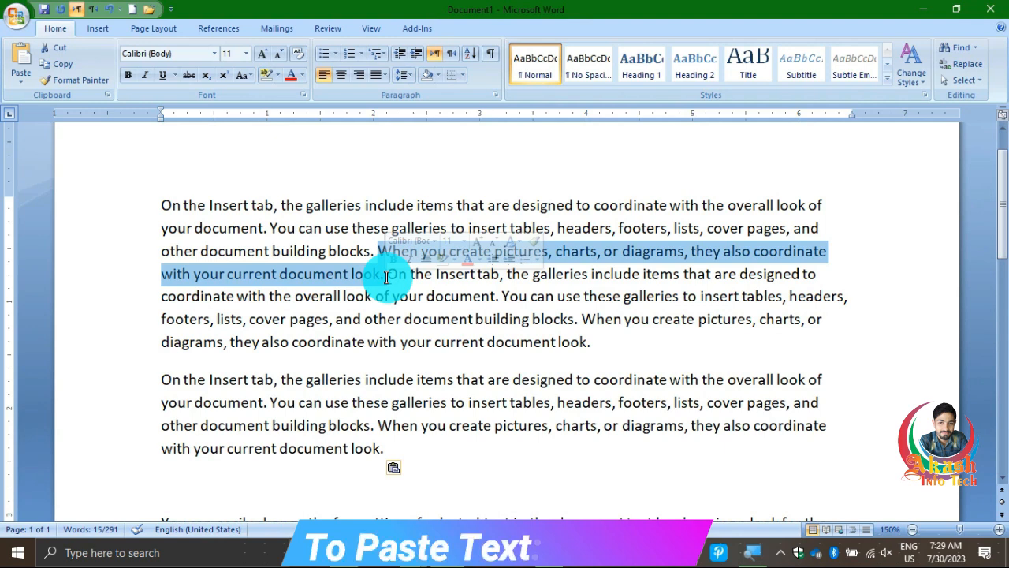
{"action": "left_click", "coordinate": [394, 446]}
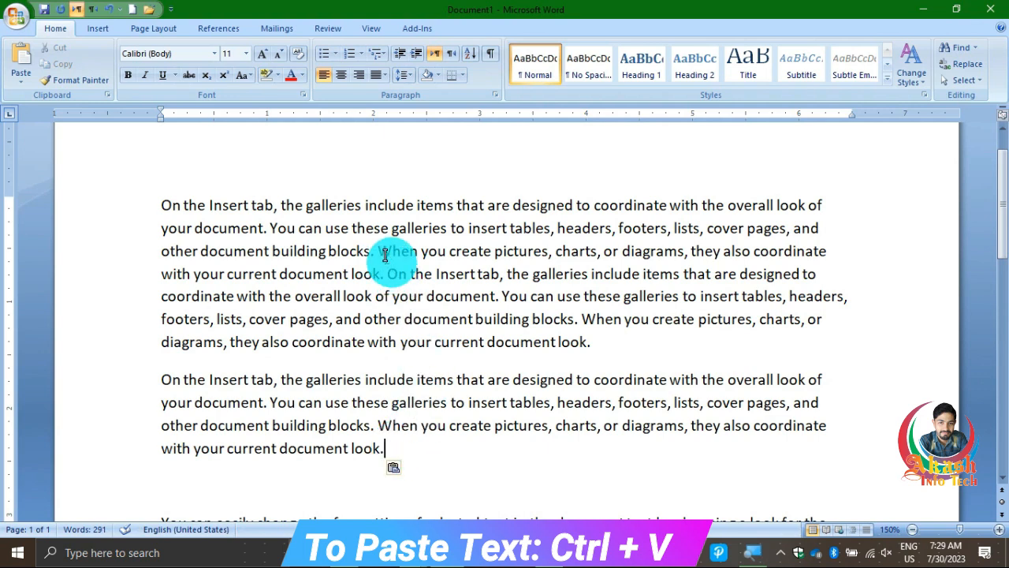
{"action": "left_click_drag", "start_coordinate": [385, 253], "coordinate": [382, 272]}
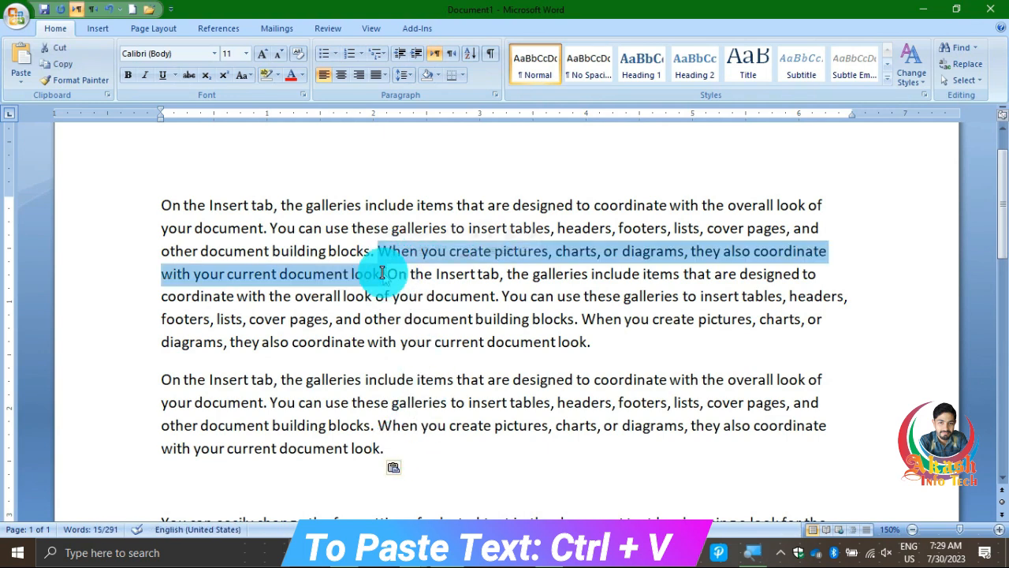
{"action": "left_click", "coordinate": [59, 51]}
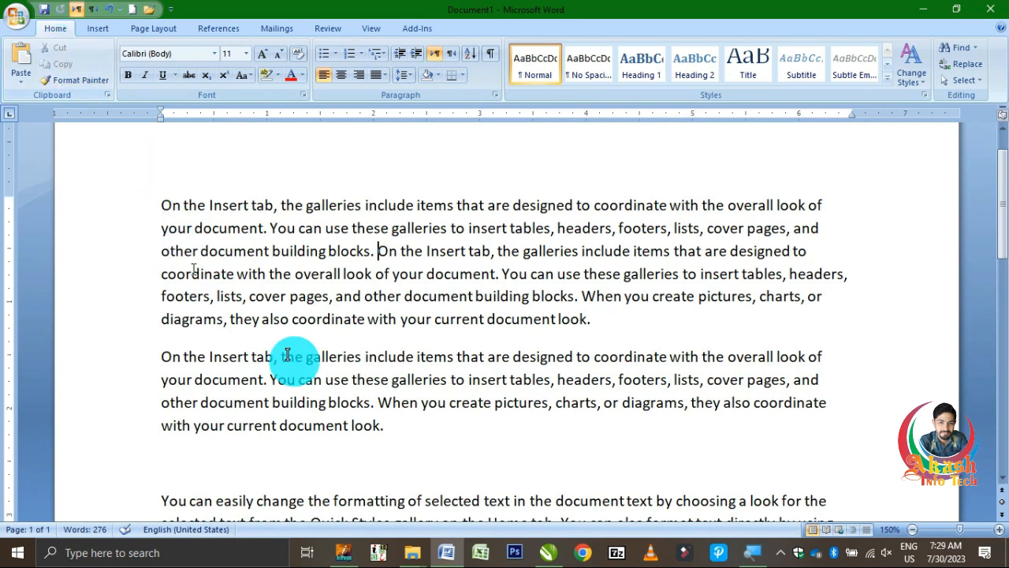
{"action": "left_click", "coordinate": [405, 423]}
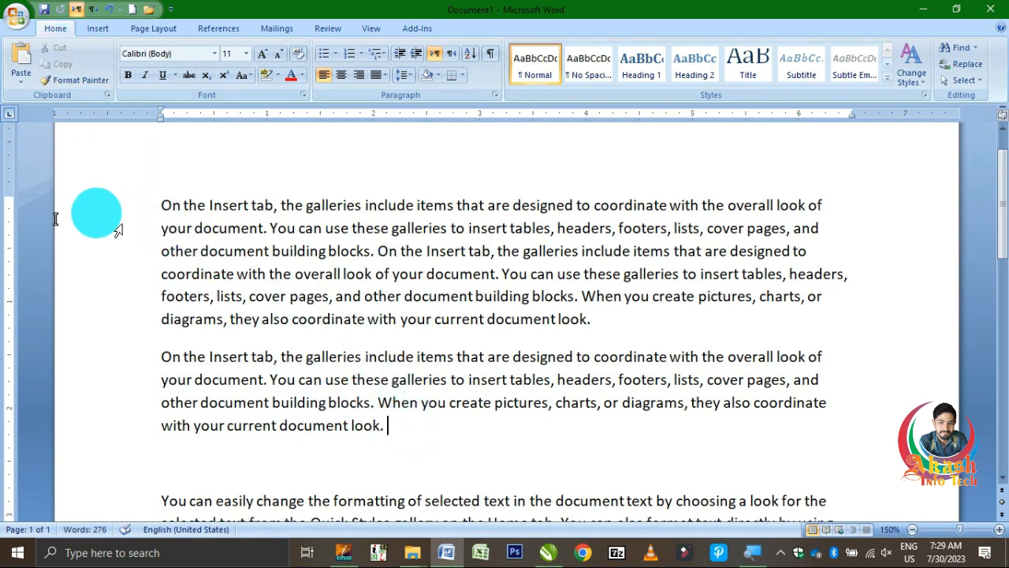
{"action": "left_click", "coordinate": [17, 71]}
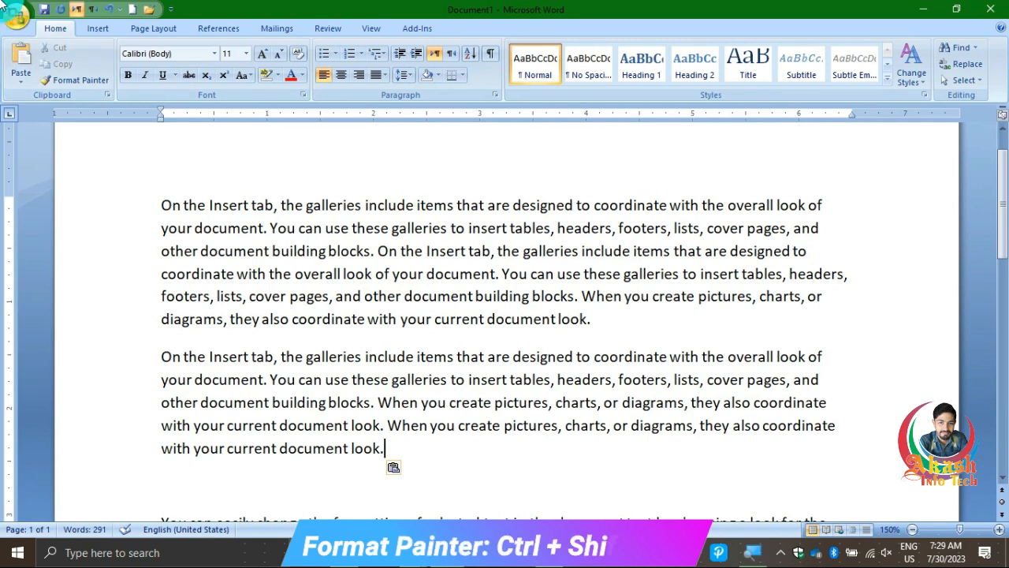
Set the first paragraph's font to Times New Roman and make it bold, italic and underlined
{"action": "triple_click", "coordinate": [233, 205]}
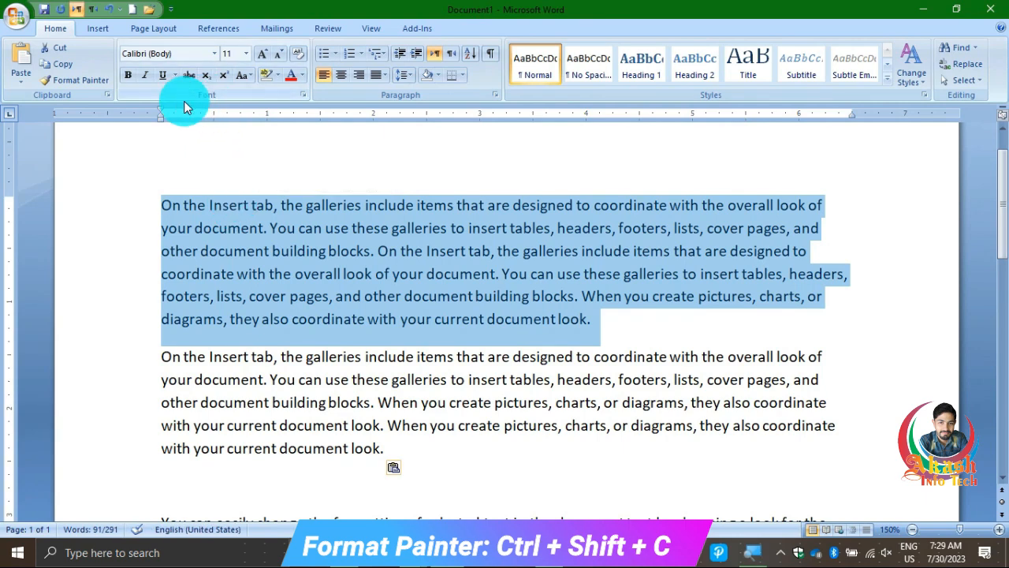
{"action": "left_click", "coordinate": [214, 53]}
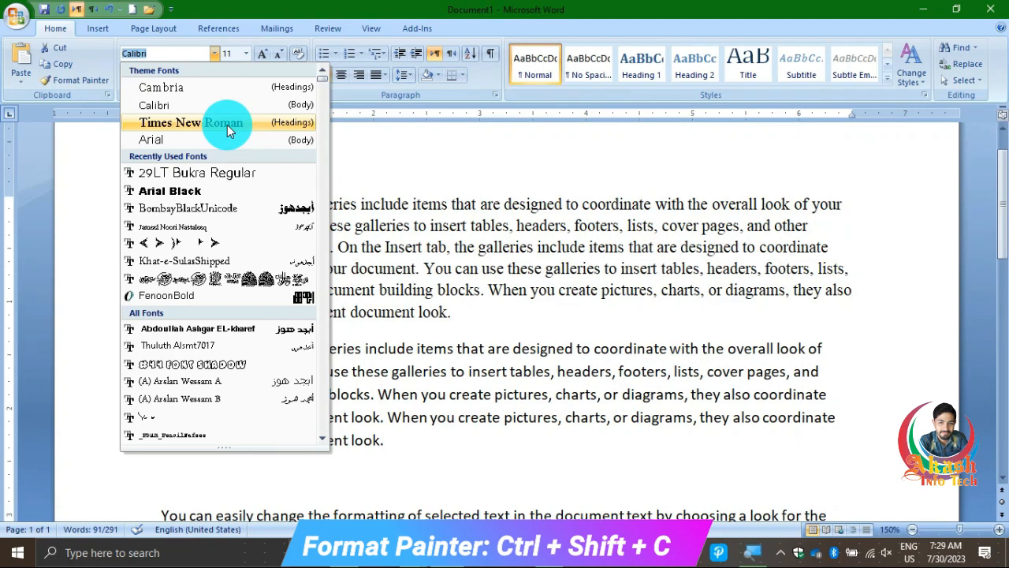
{"action": "left_click", "coordinate": [227, 124]}
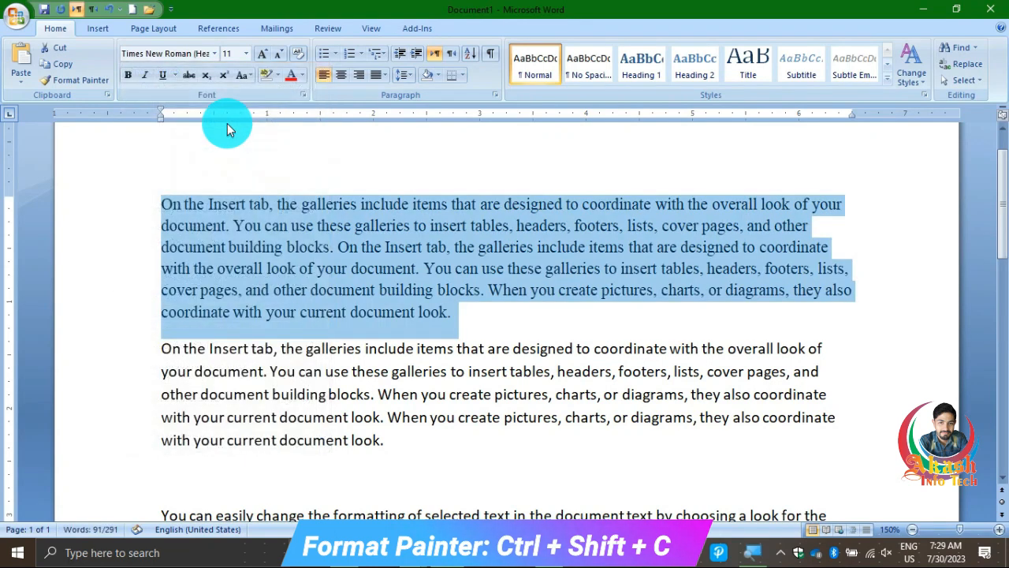
{"action": "left_click", "coordinate": [128, 75]}
{"action": "left_click", "coordinate": [145, 75]}
{"action": "left_click", "coordinate": [162, 75]}
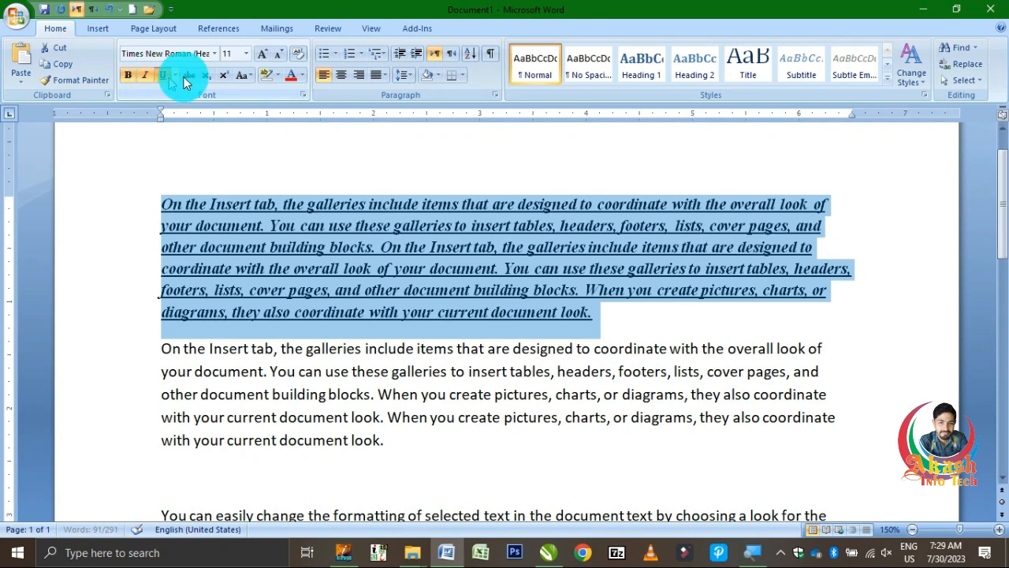
Color the first paragraph's text red, enlarge it to size 16 and highlight it in yellow
{"action": "left_click", "coordinate": [302, 77]}
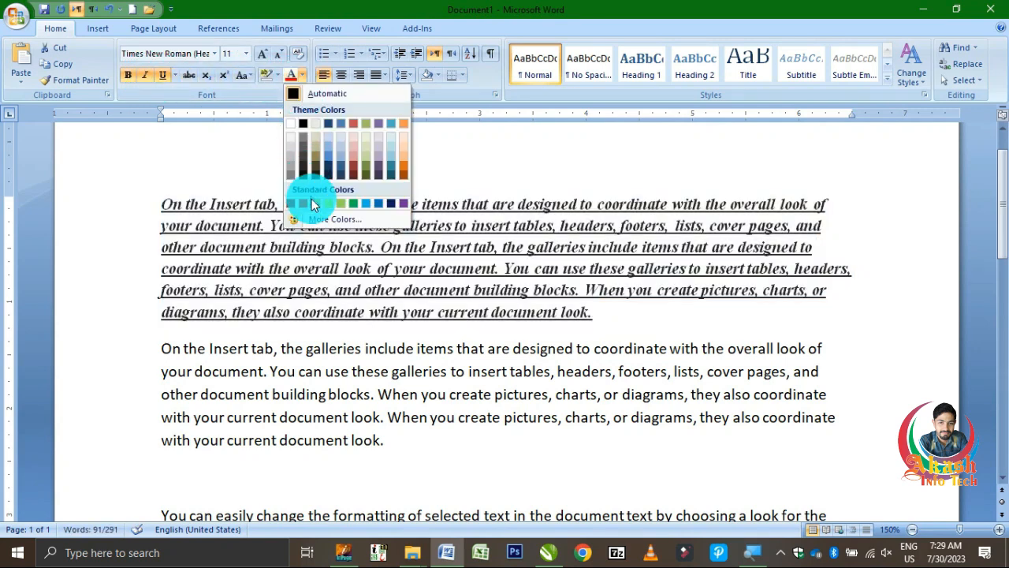
{"action": "left_click", "coordinate": [302, 203]}
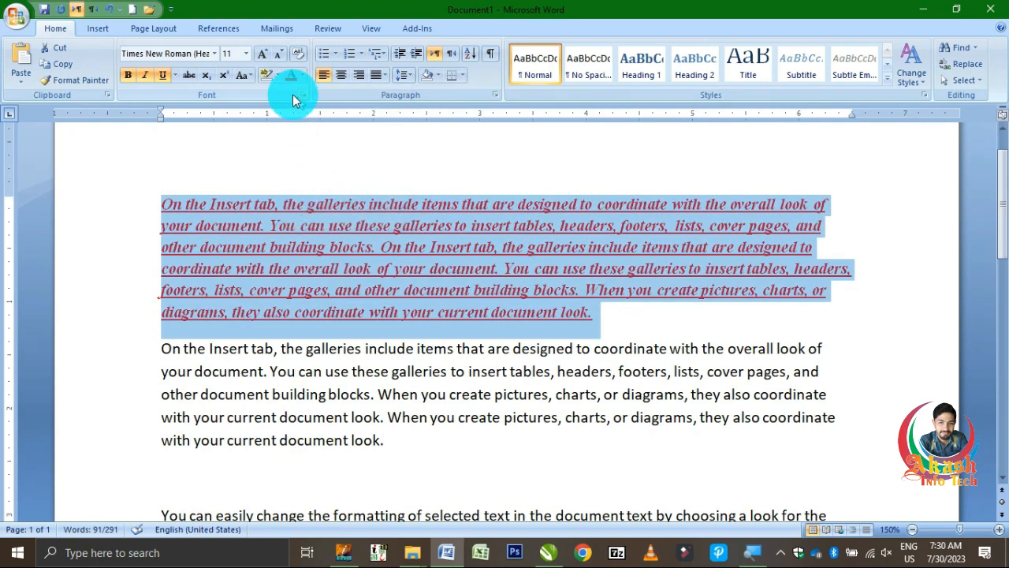
{"action": "left_click", "coordinate": [263, 55]}
{"action": "left_click", "coordinate": [263, 55]}
{"action": "left_click", "coordinate": [263, 55]}
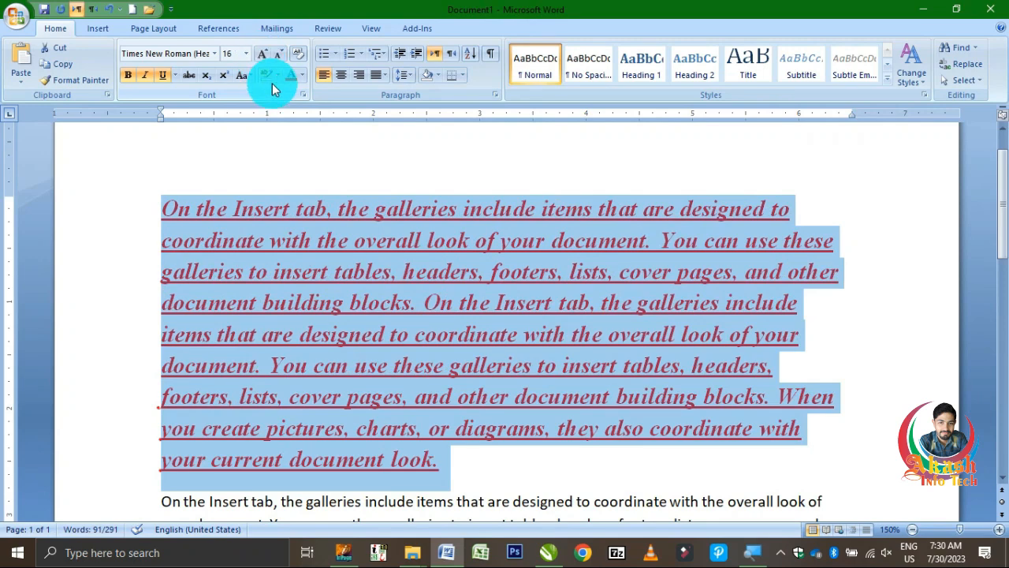
{"action": "left_click", "coordinate": [276, 77]}
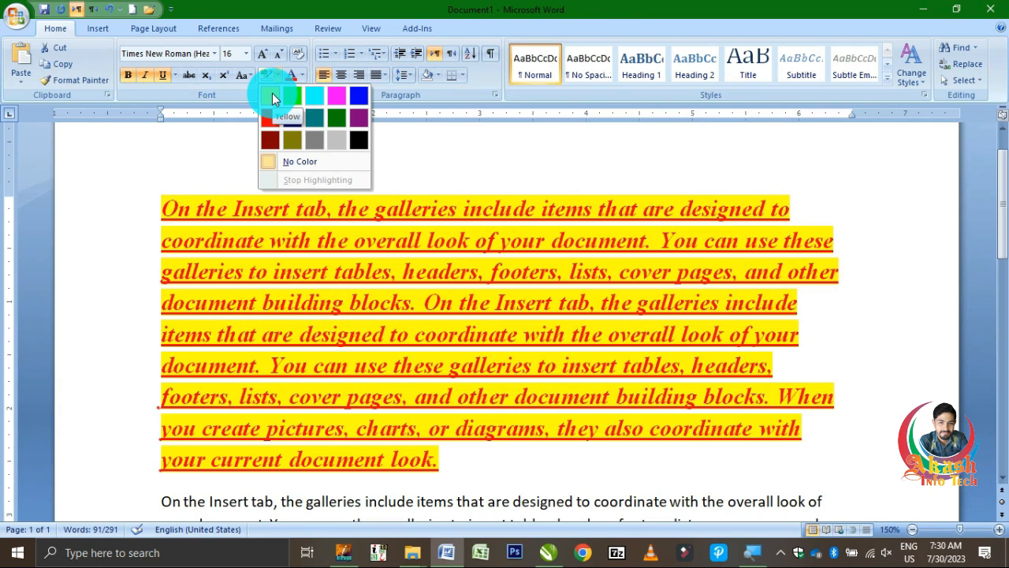
{"action": "left_click", "coordinate": [272, 95]}
{"action": "key", "text": "Right"}
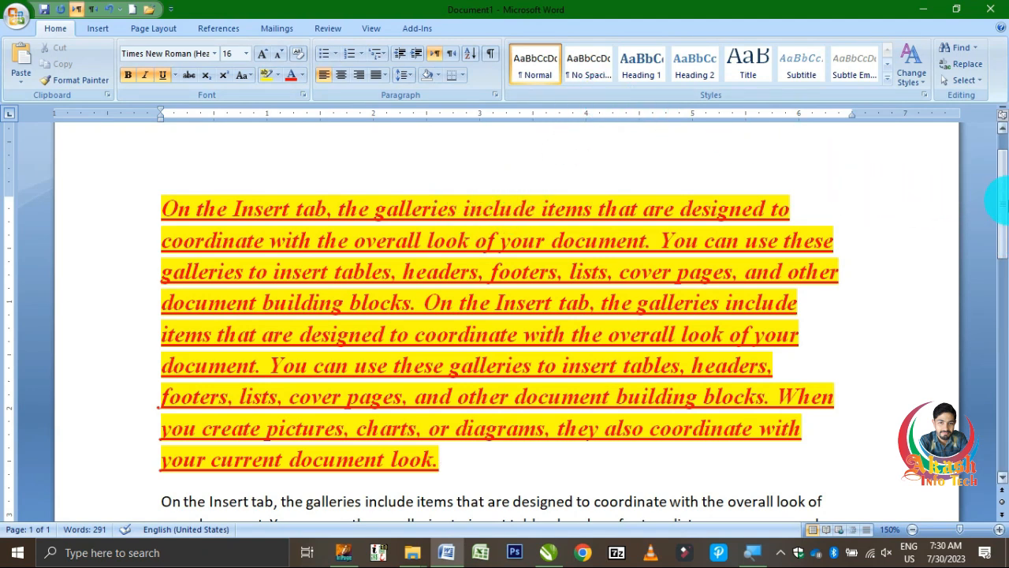
Use Format Painter to copy the formatting of "document" in the first paragraph's last line onto "galleries" in the second paragraph's first line
{"action": "scroll", "coordinate": [418, 266], "scroll_direction": "down", "scroll_amount": 1}
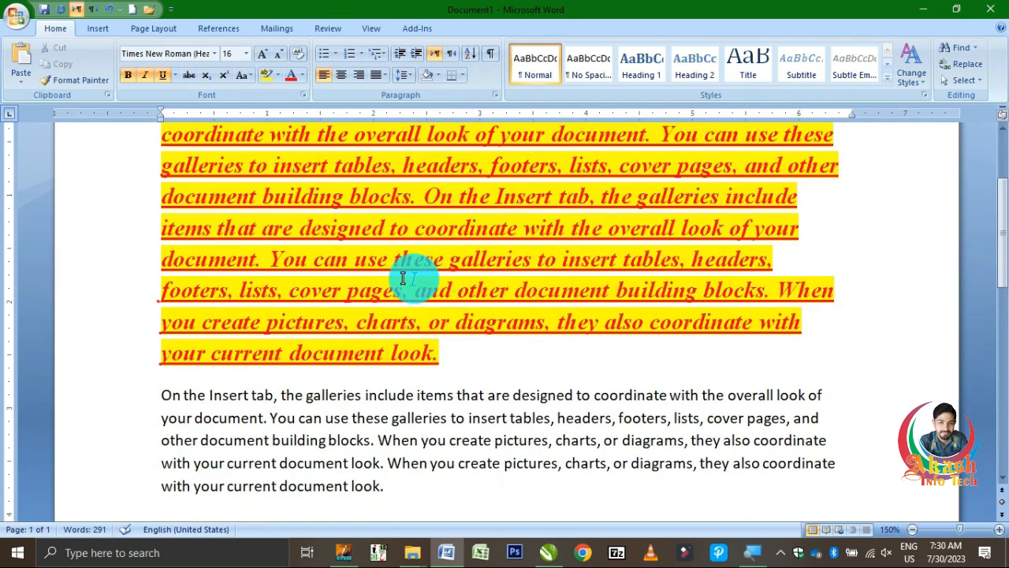
{"action": "double_click", "coordinate": [343, 352]}
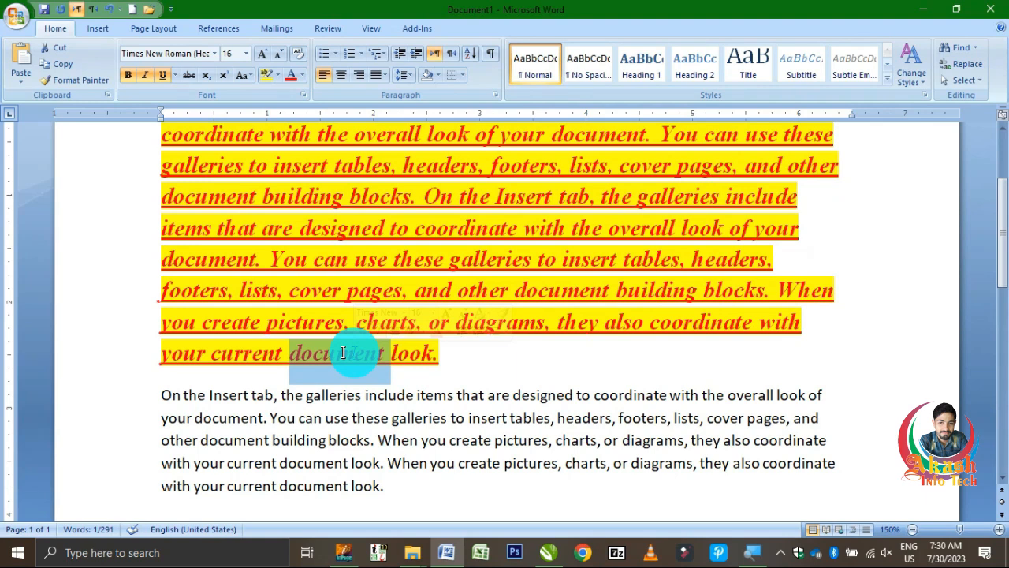
{"action": "left_click", "coordinate": [100, 81]}
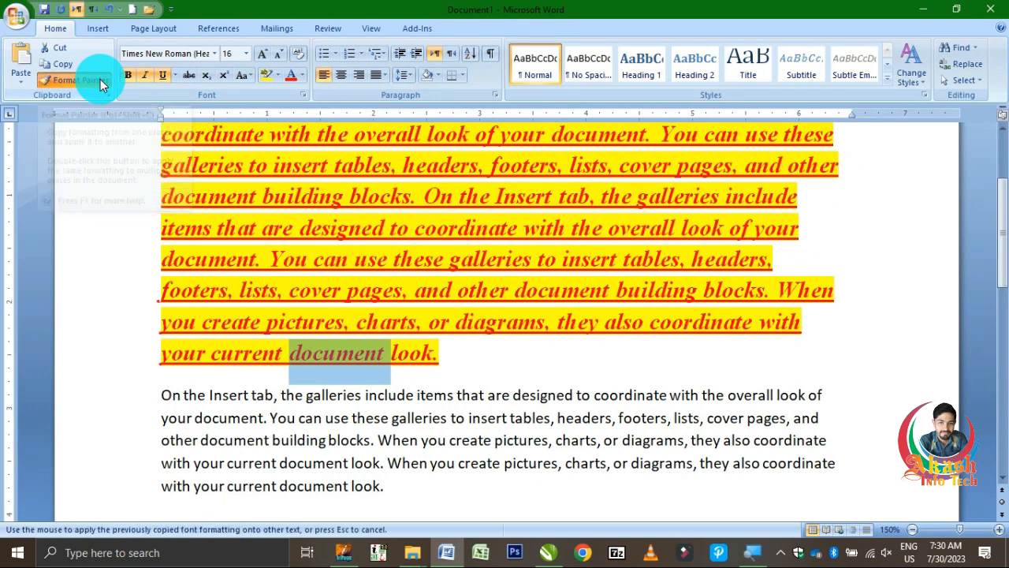
{"action": "left_click", "coordinate": [327, 394]}
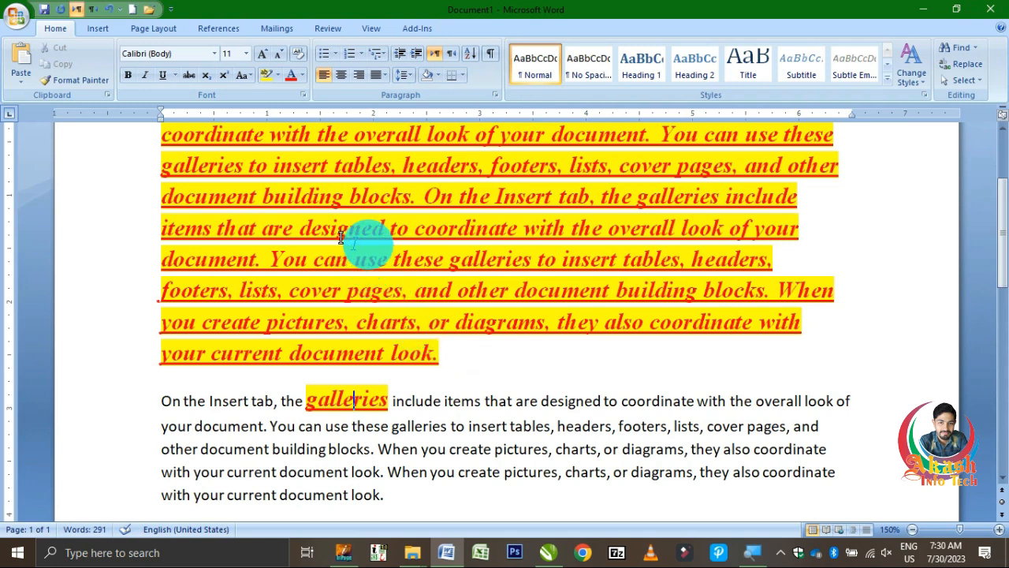
Copy the formatting of "diagrams" in the first paragraph onto the word "that" in the second paragraph with Format Painter
{"action": "double_click", "coordinate": [500, 400]}
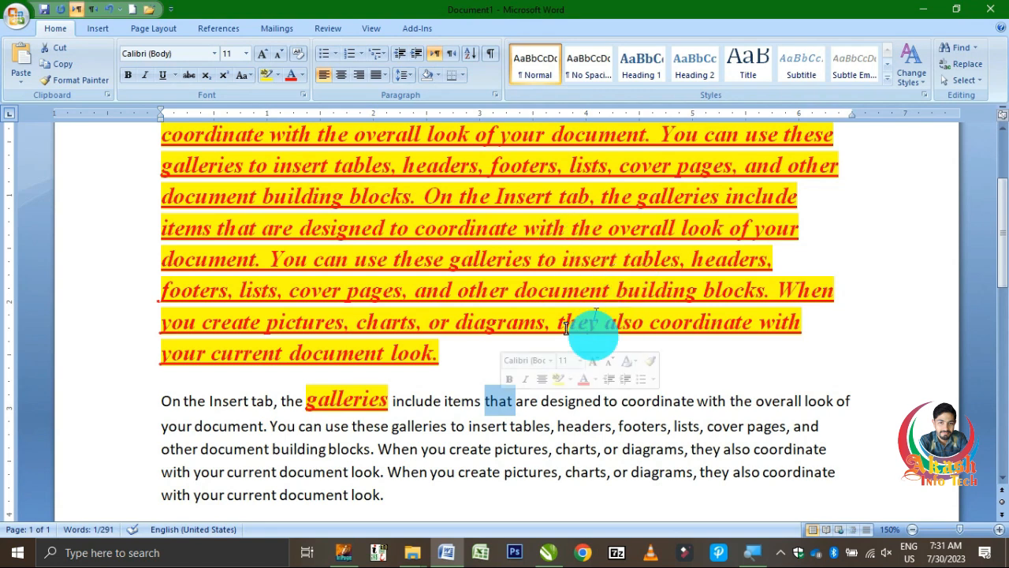
{"action": "double_click", "coordinate": [471, 325]}
{"action": "left_click", "coordinate": [84, 84]}
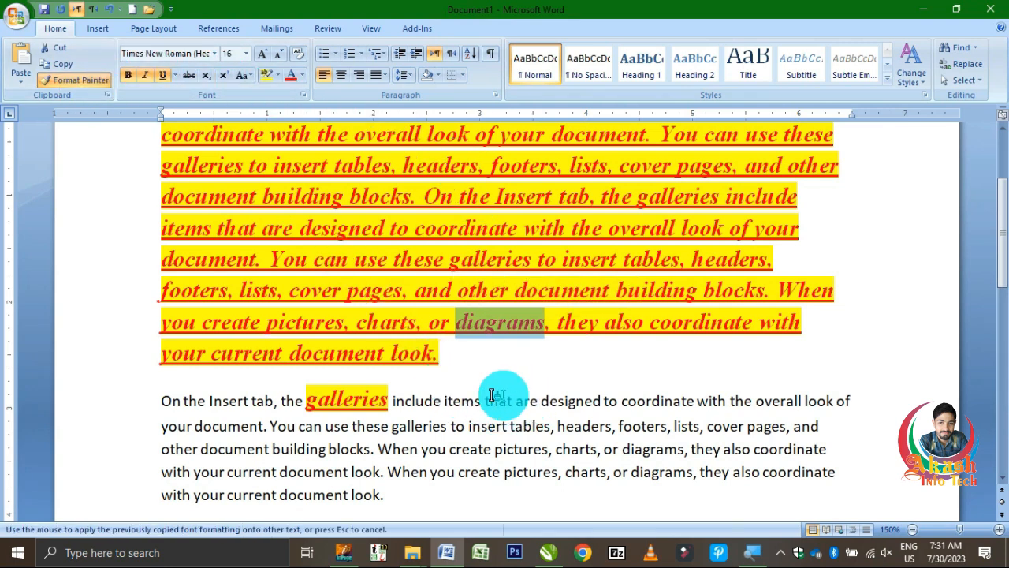
{"action": "left_click_drag", "start_coordinate": [485, 401], "coordinate": [519, 399]}
{"action": "left_click", "coordinate": [540, 399]}
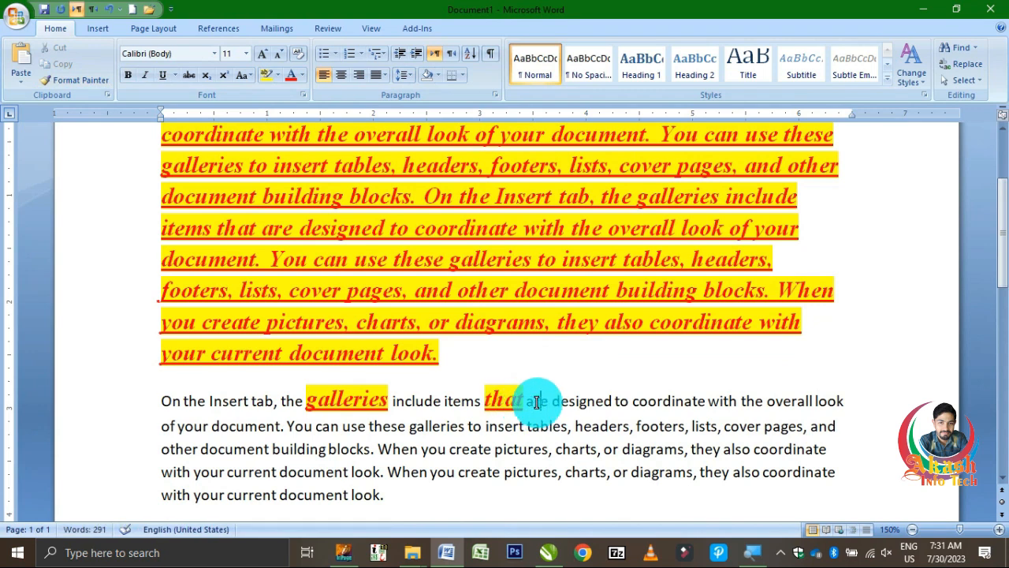
Lock Format Painter on the formatting of "diagrams" and apply it to "galleries", "document" and "Insert" in the second paragraph's first two lines
{"action": "left_click", "coordinate": [497, 323]}
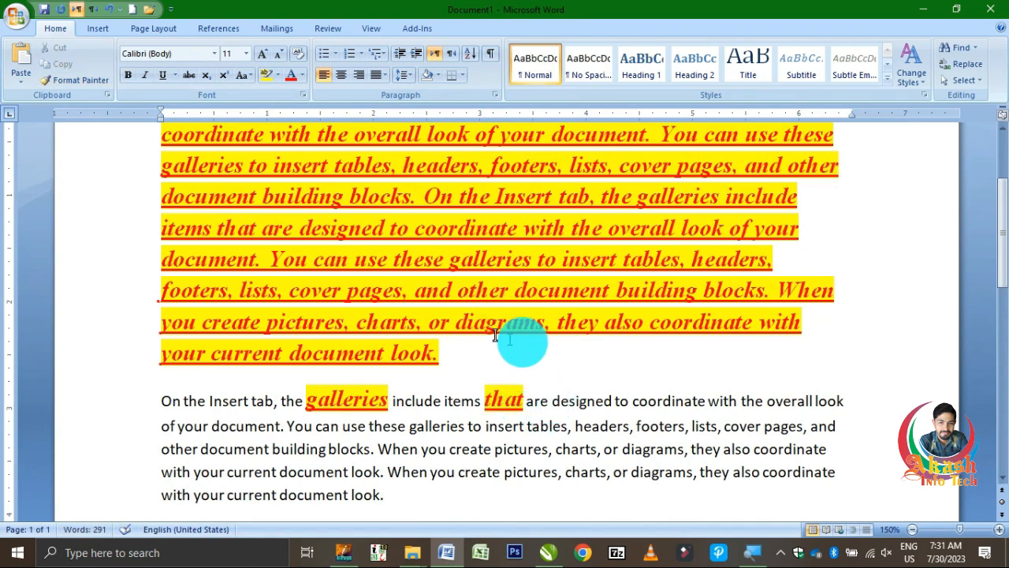
{"action": "double_click", "coordinate": [492, 325]}
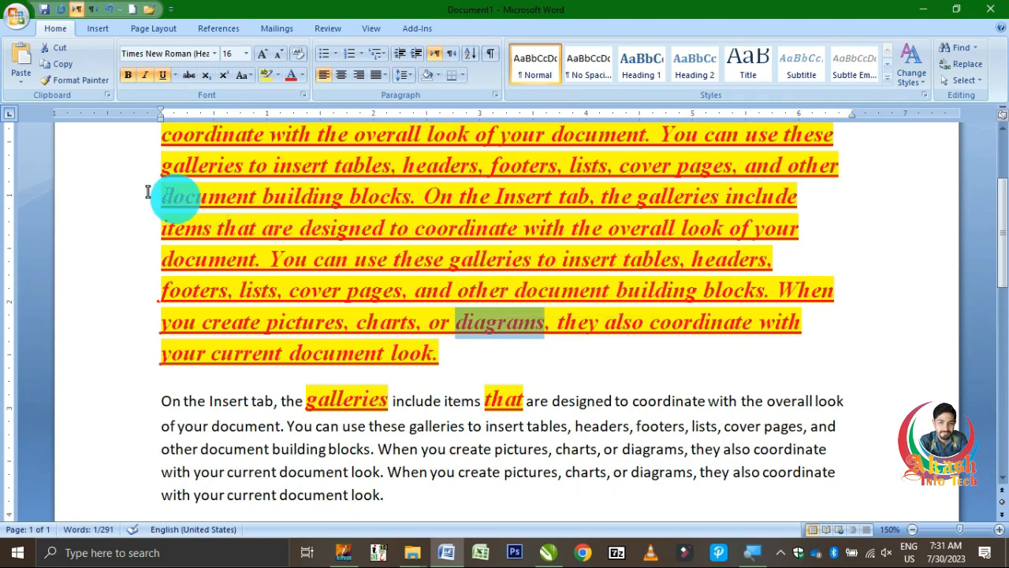
{"action": "left_click", "coordinate": [98, 81]}
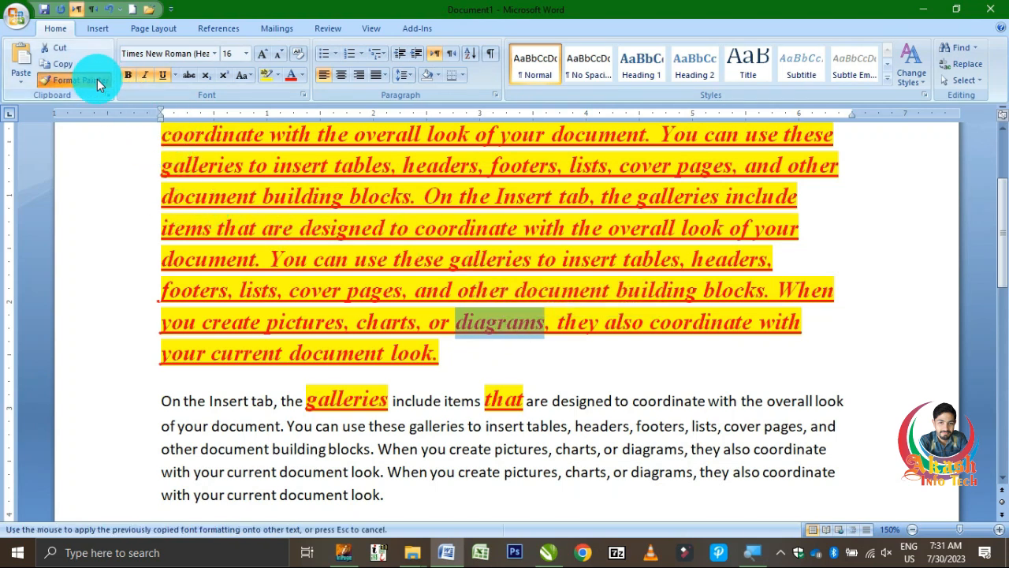
{"action": "left_click", "coordinate": [433, 426]}
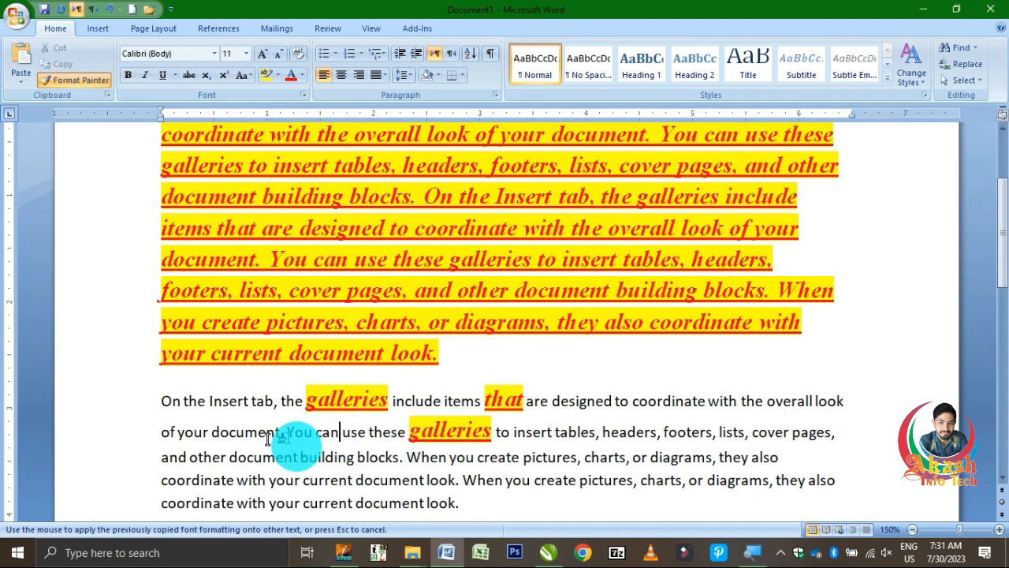
{"action": "left_click", "coordinate": [246, 426]}
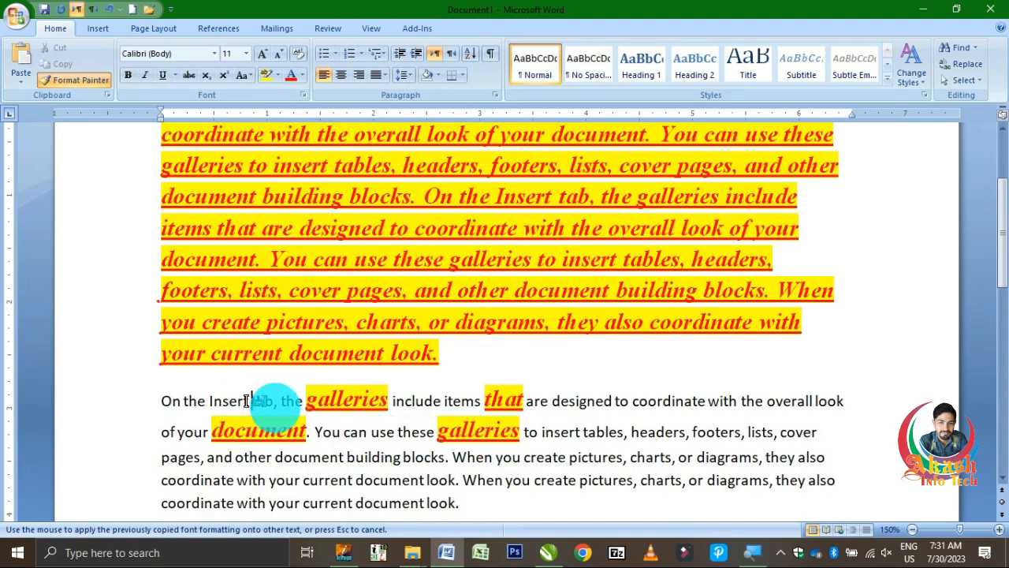
{"action": "left_click", "coordinate": [229, 398]}
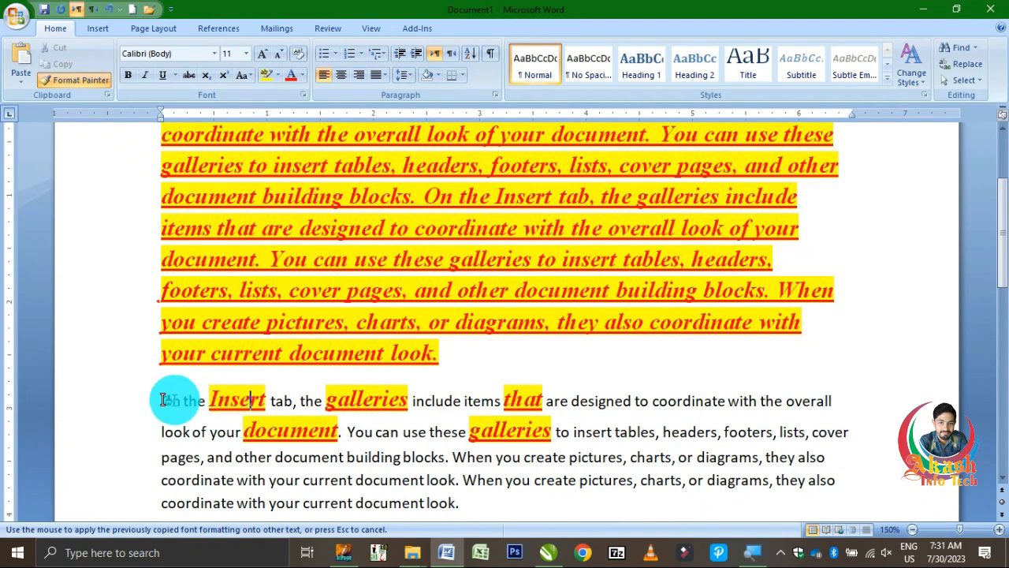
Apply the copied formatting to the entire second paragraph and turn off Format Painter
{"action": "mouse_move", "coordinate": [161, 398]}
{"action": "left_mouse_down"}
{"action": "mouse_move", "coordinate": [371, 450]}
{"action": "mouse_move", "coordinate": [463, 496]}
{"action": "left_mouse_up"}
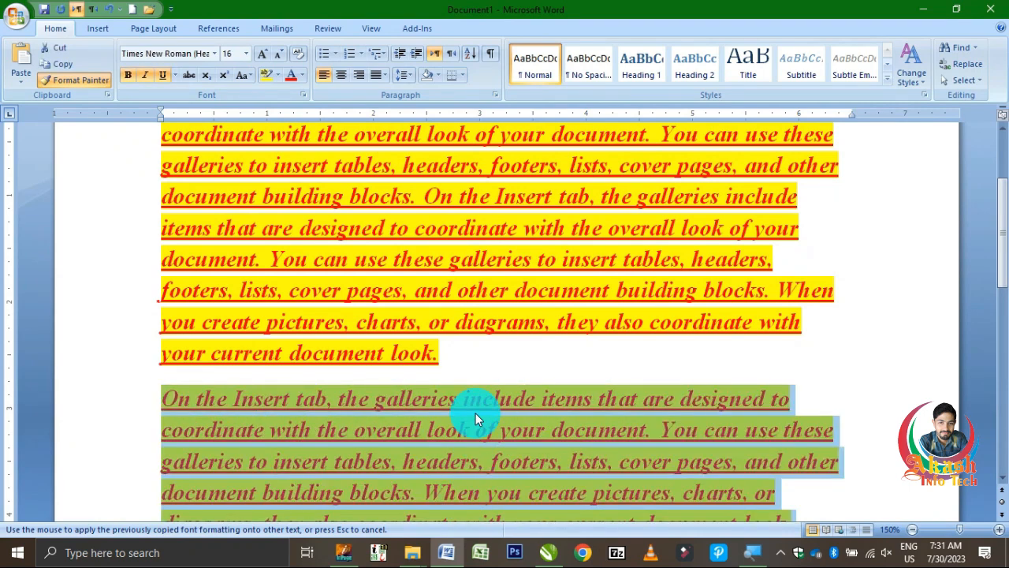
{"action": "scroll", "coordinate": [476, 418], "scroll_direction": "down", "scroll_amount": 1}
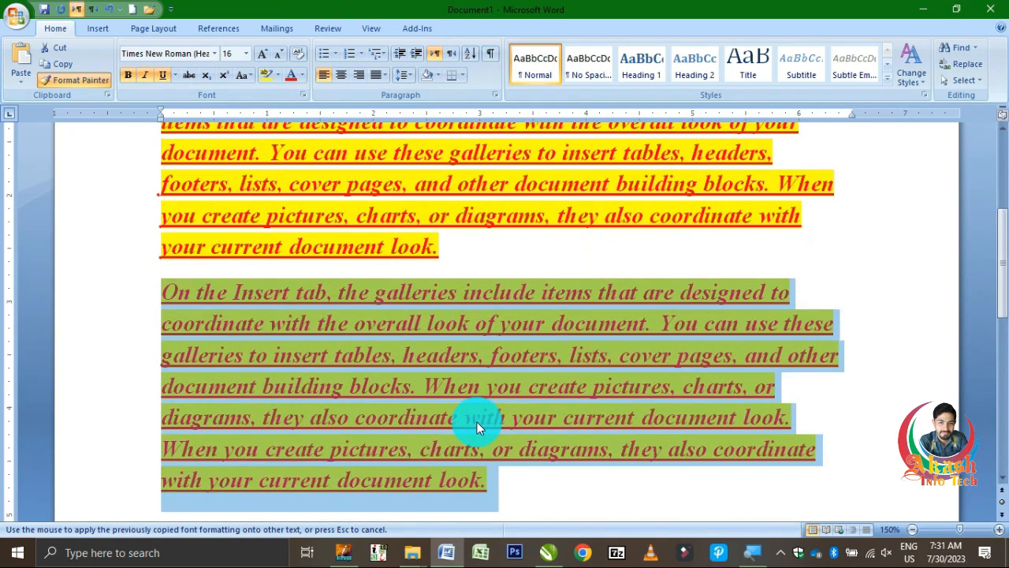
{"action": "scroll", "coordinate": [473, 433], "scroll_direction": "up", "scroll_amount": 2}
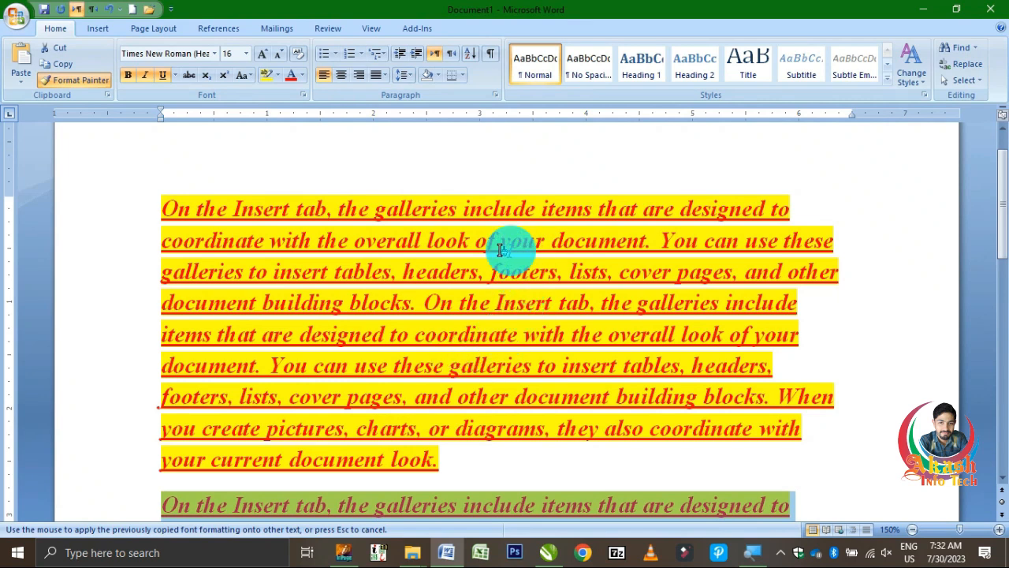
{"action": "left_click", "coordinate": [103, 81]}
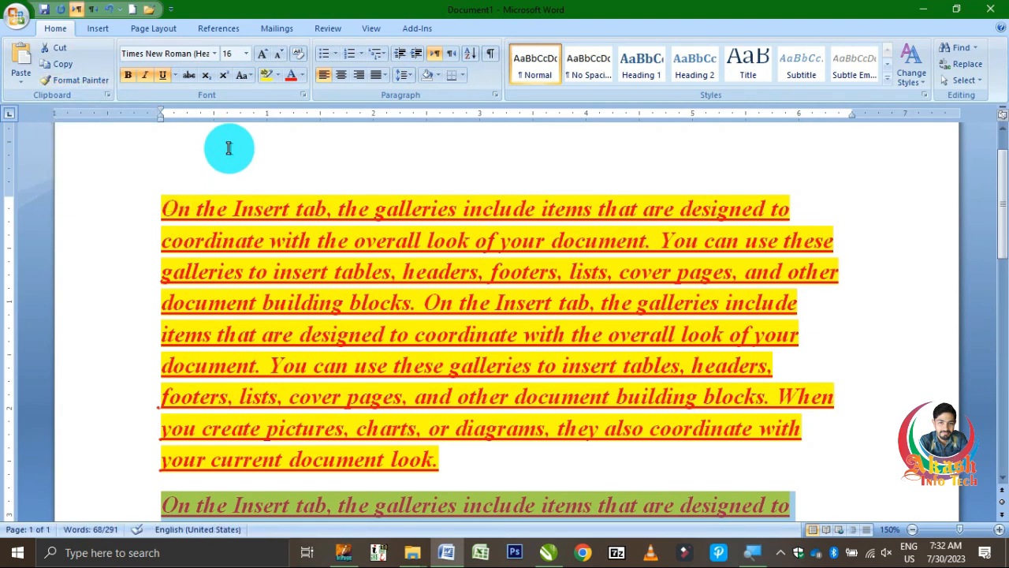
Clear the formatting of the second and first paragraphs, and remove the highlight from the first paragraph
{"action": "left_click", "coordinate": [298, 63]}
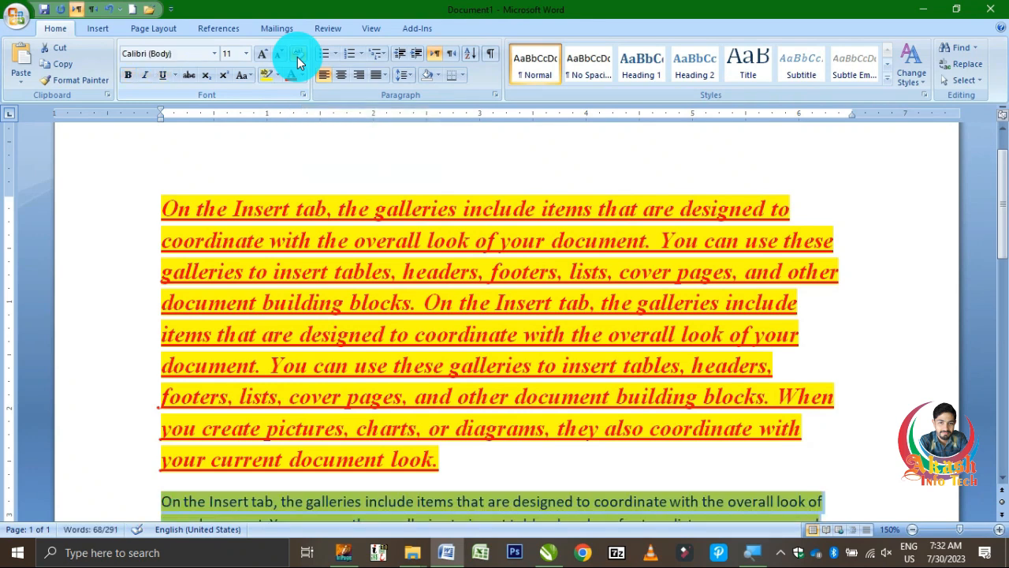
{"action": "triple_click", "coordinate": [348, 415]}
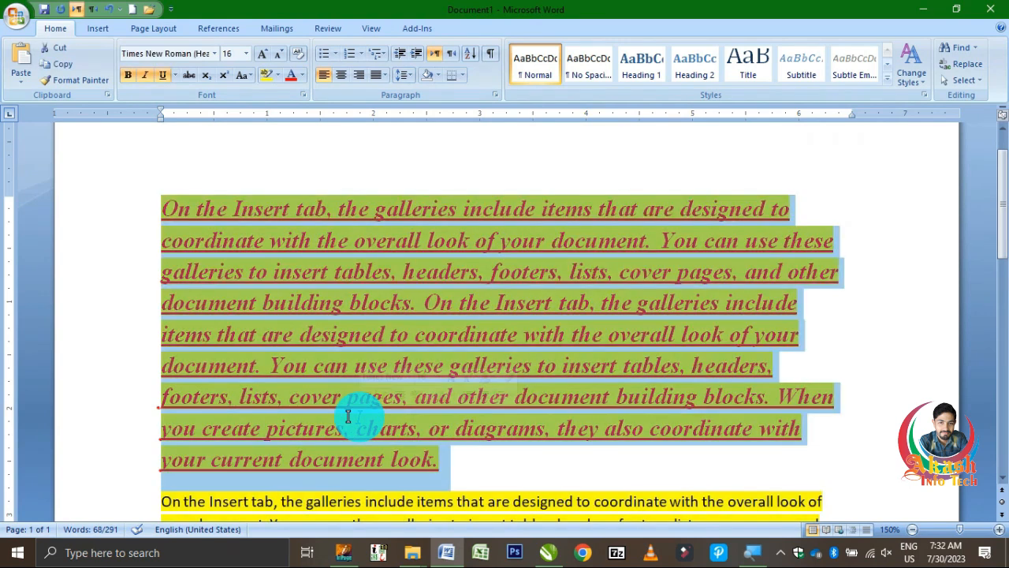
{"action": "left_click", "coordinate": [298, 59]}
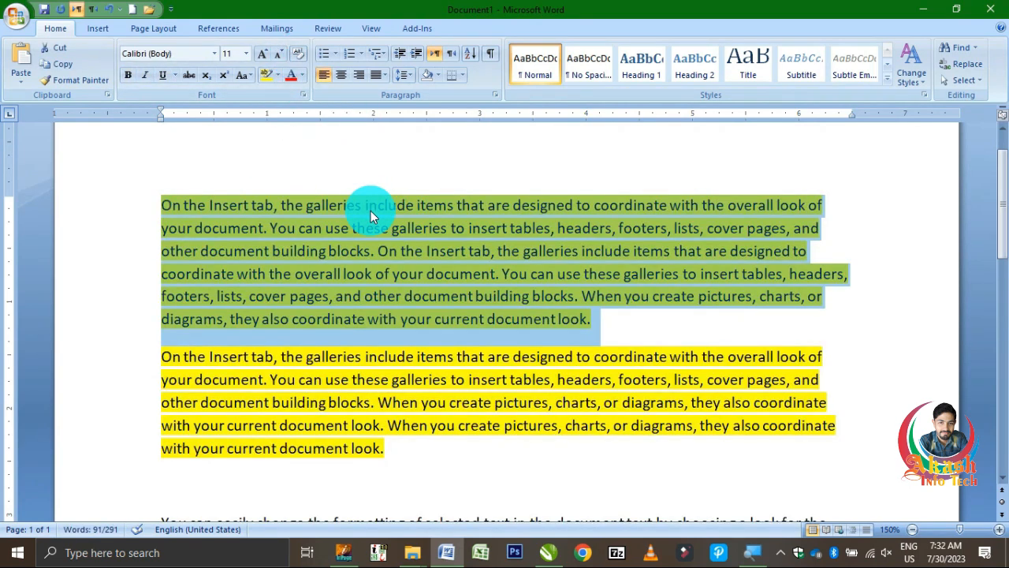
{"action": "left_click", "coordinate": [277, 75]}
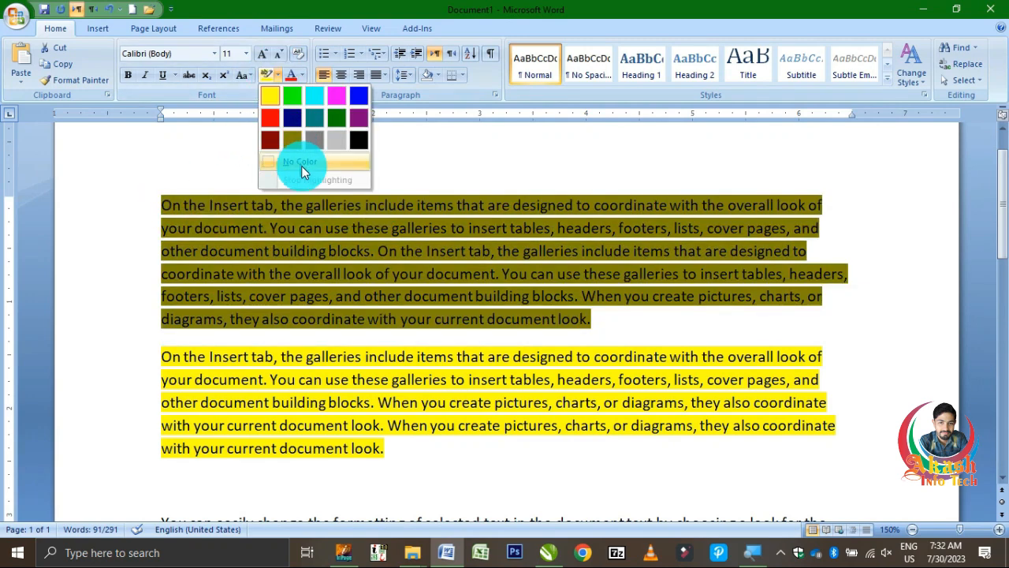
{"action": "left_click", "coordinate": [307, 164]}
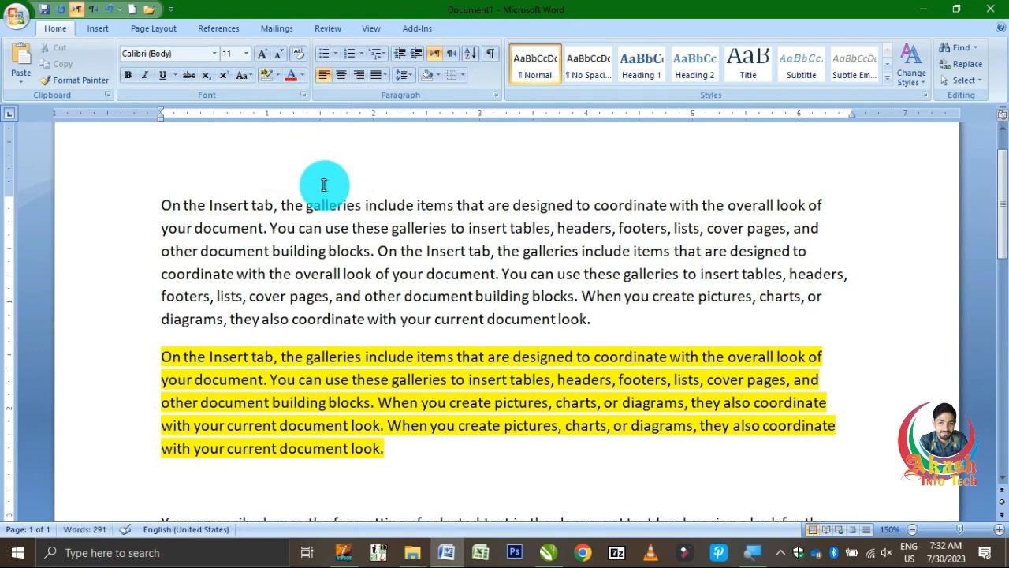